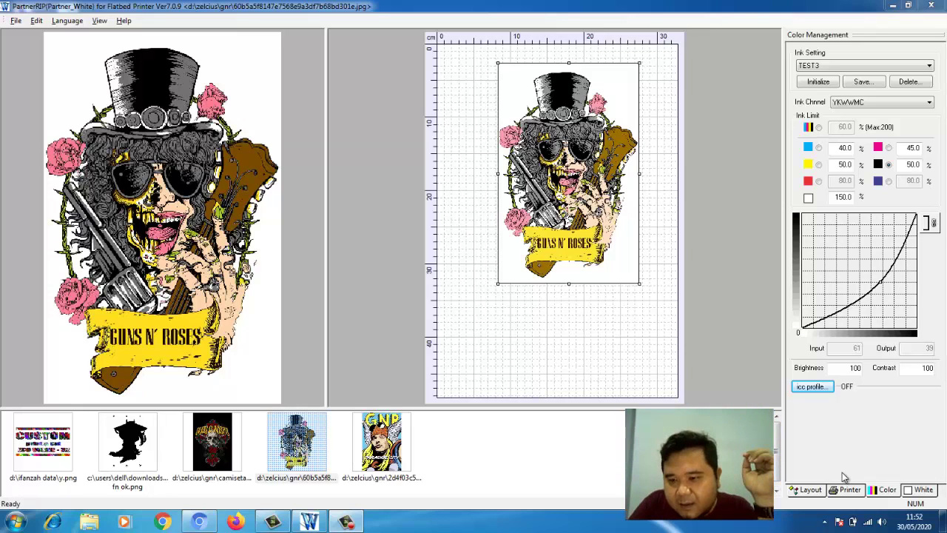
Set the top-hat skull design's white layer generation to Fill All Area and show the white ink preview
{"action": "left_click", "coordinate": [925, 491]}
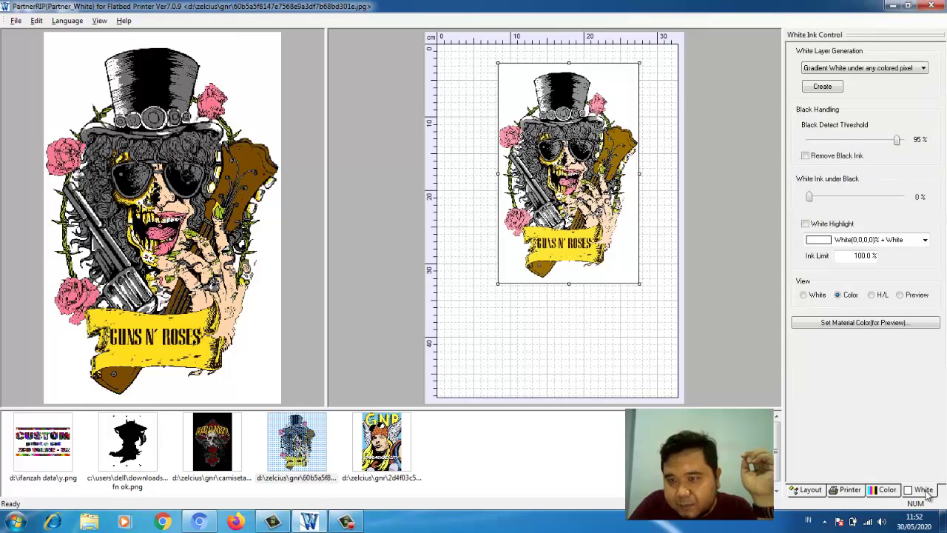
{"action": "left_click", "coordinate": [838, 70]}
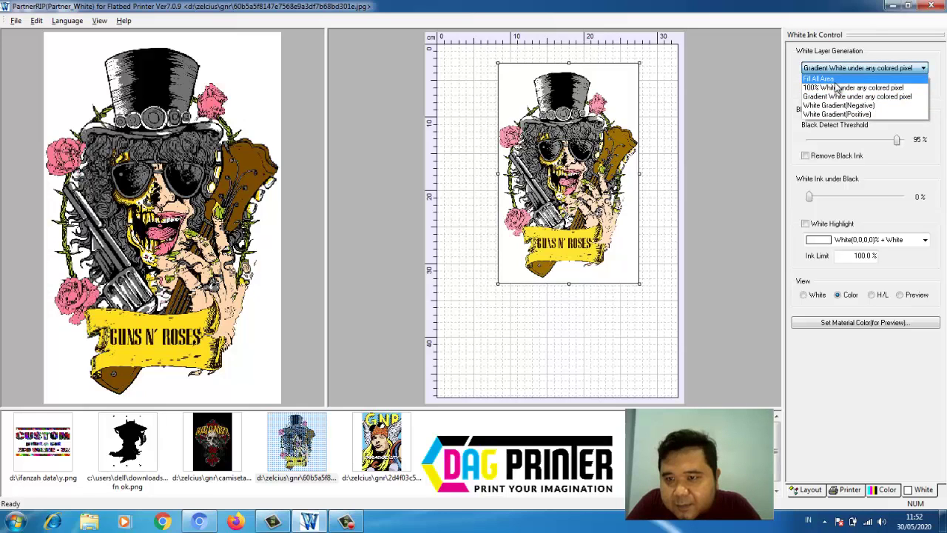
{"action": "left_click", "coordinate": [837, 80]}
{"action": "left_click", "coordinate": [847, 69]}
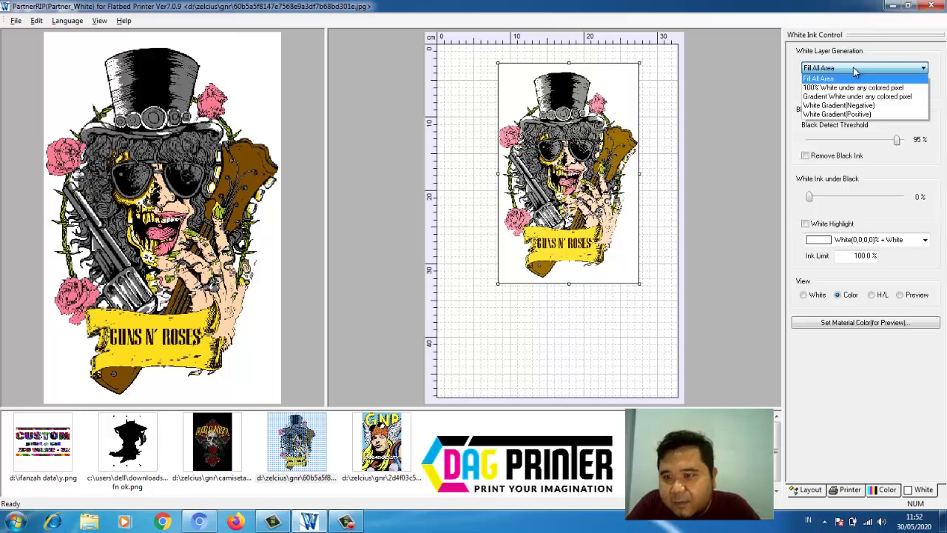
{"action": "left_click", "coordinate": [797, 139]}
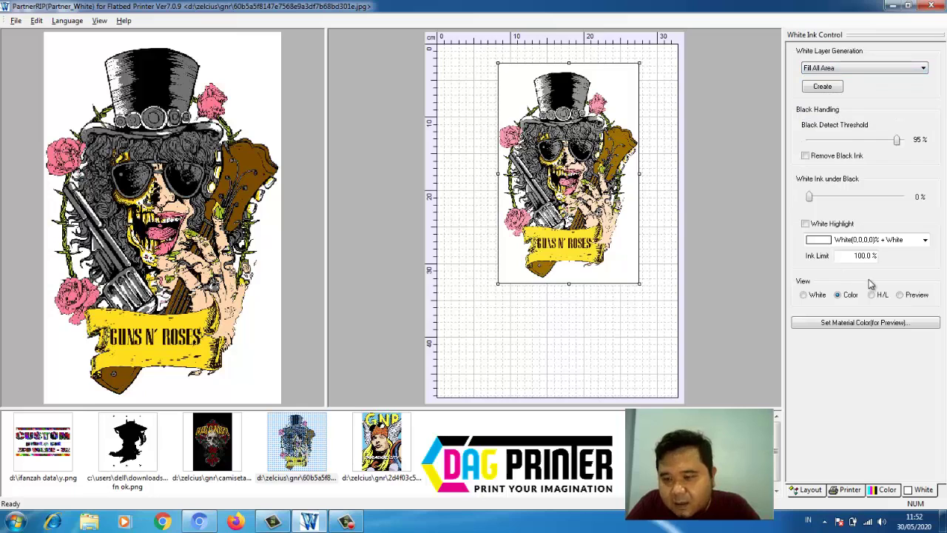
{"action": "left_click", "coordinate": [904, 296]}
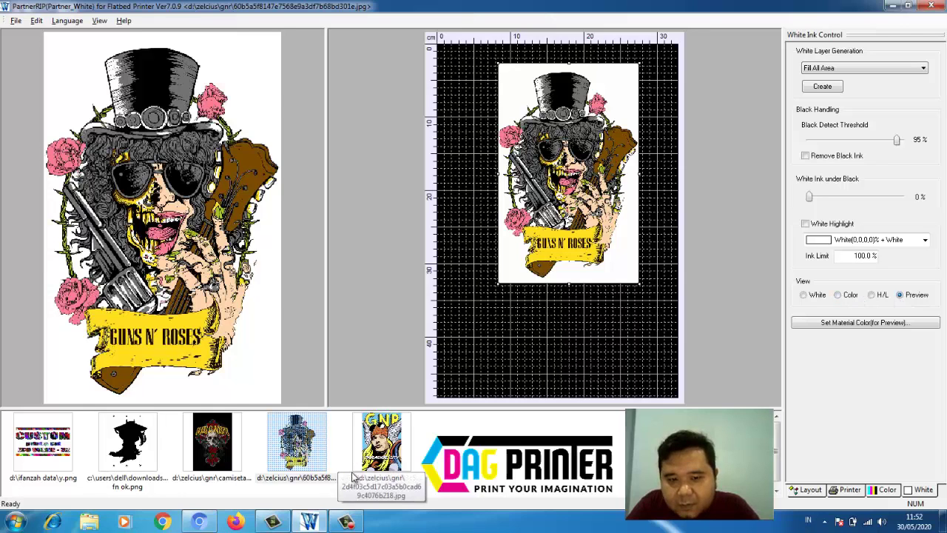
Move the GNR Paradise City design about 3 cm right and 3 cm down, and display its white layer
{"action": "left_click", "coordinate": [375, 459]}
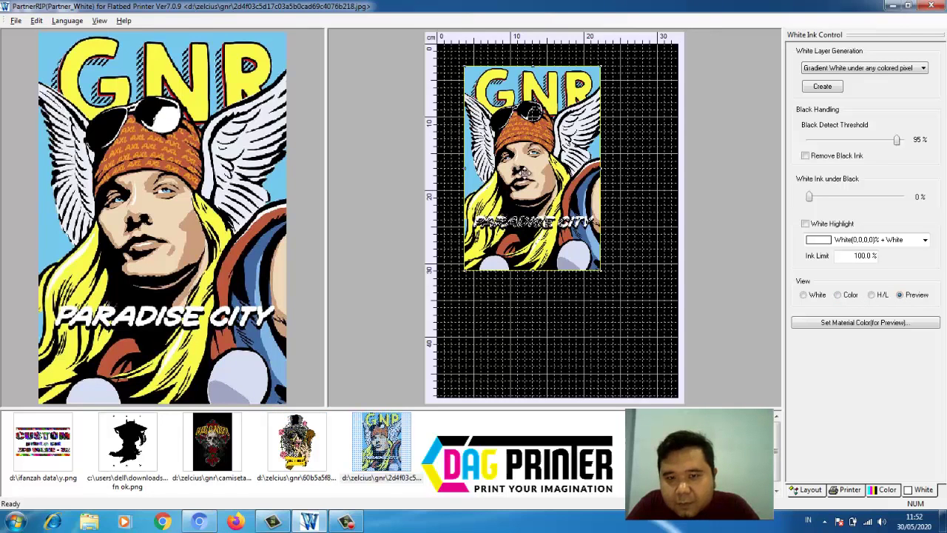
{"action": "left_click_drag", "start_coordinate": [525, 173], "coordinate": [544, 191]}
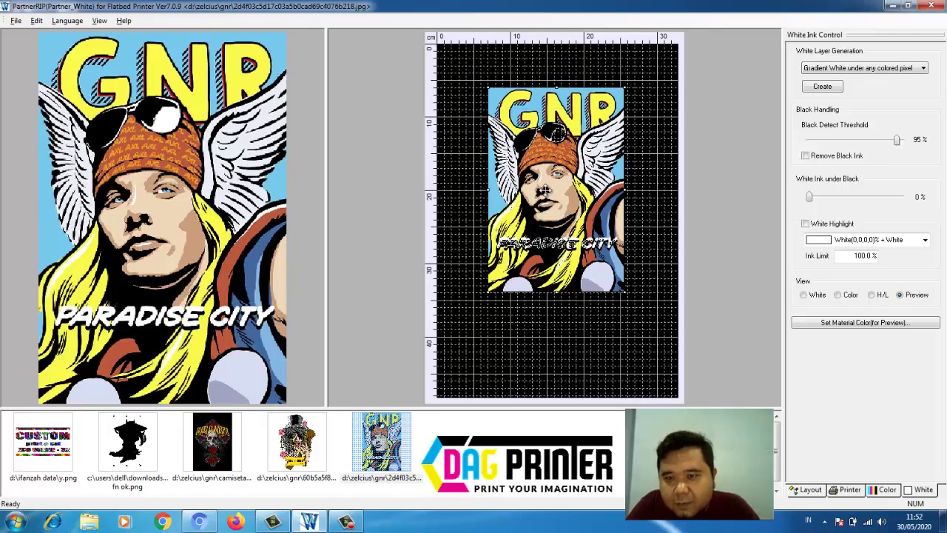
{"action": "left_click", "coordinate": [807, 296]}
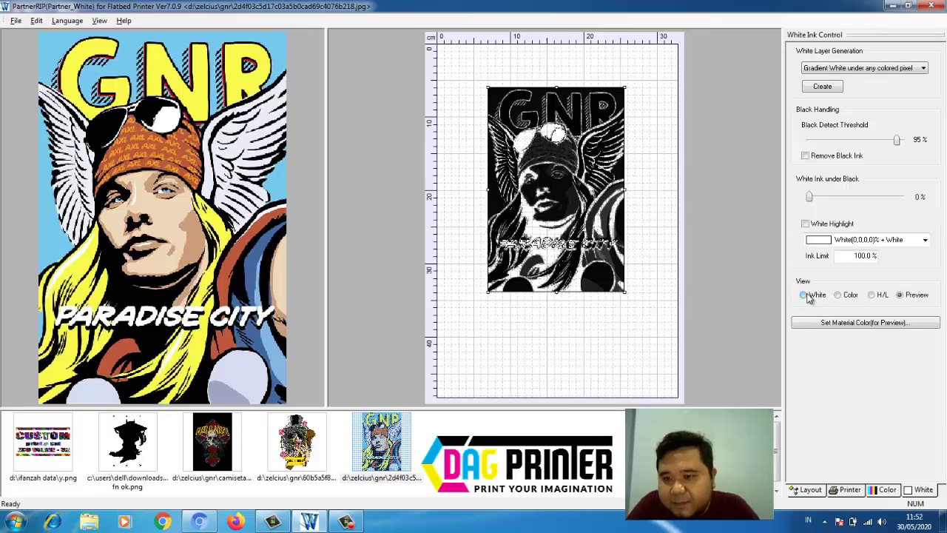
Try the Fill All Area, 100% White and Gradient White under any colored pixel modes on the Paradise City white layer
{"action": "left_click", "coordinate": [862, 69]}
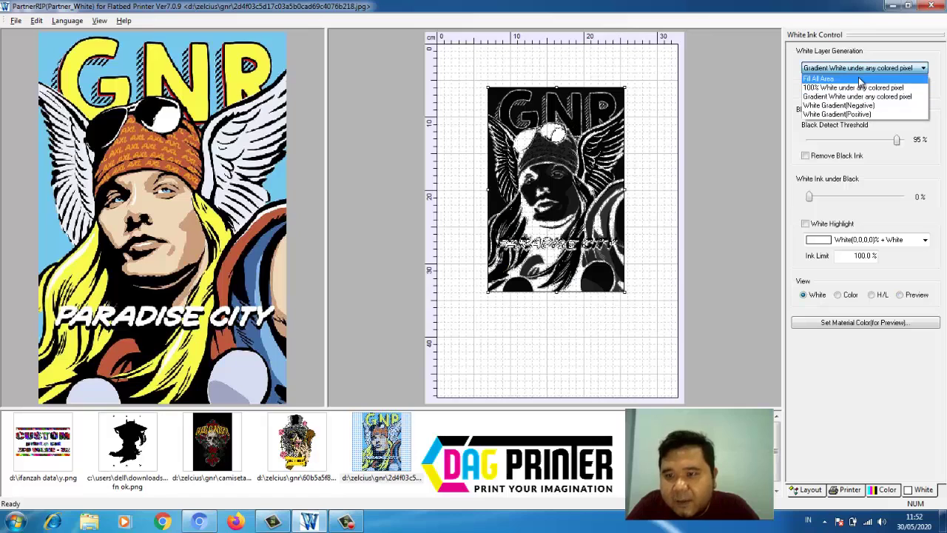
{"action": "left_click", "coordinate": [858, 78]}
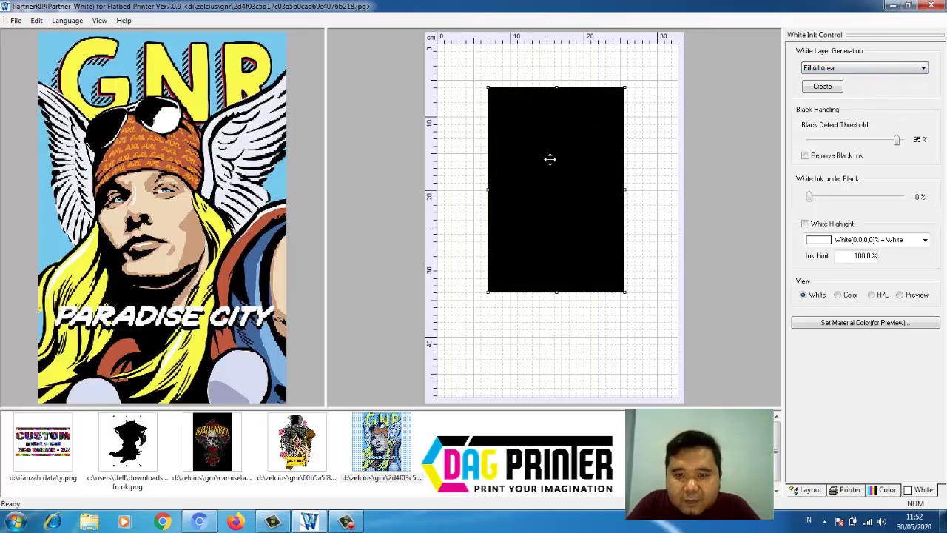
{"action": "left_click", "coordinate": [845, 68]}
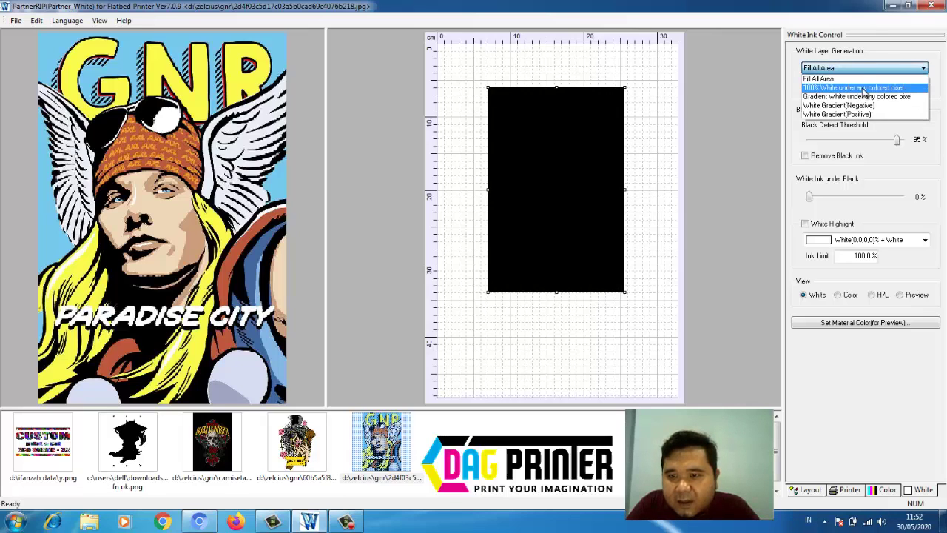
{"action": "left_click", "coordinate": [851, 88]}
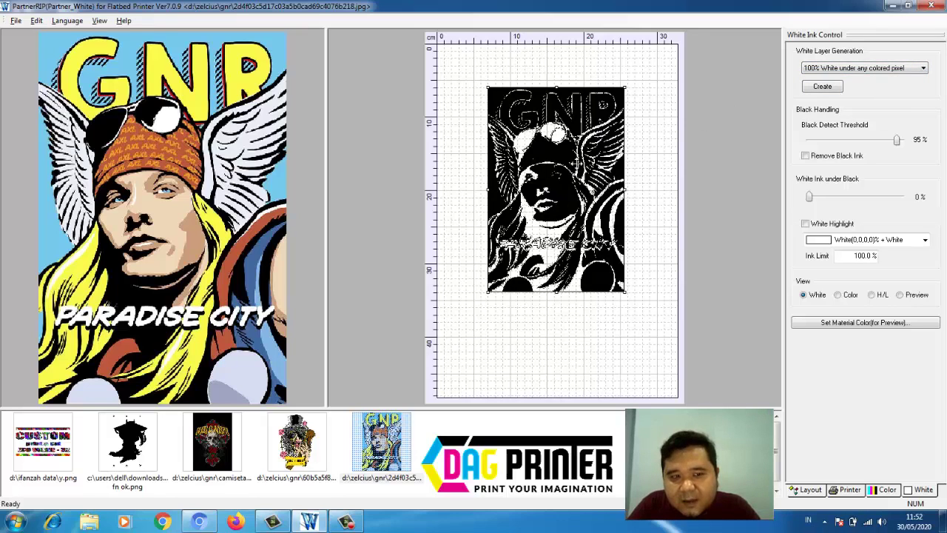
{"action": "left_click", "coordinate": [820, 71]}
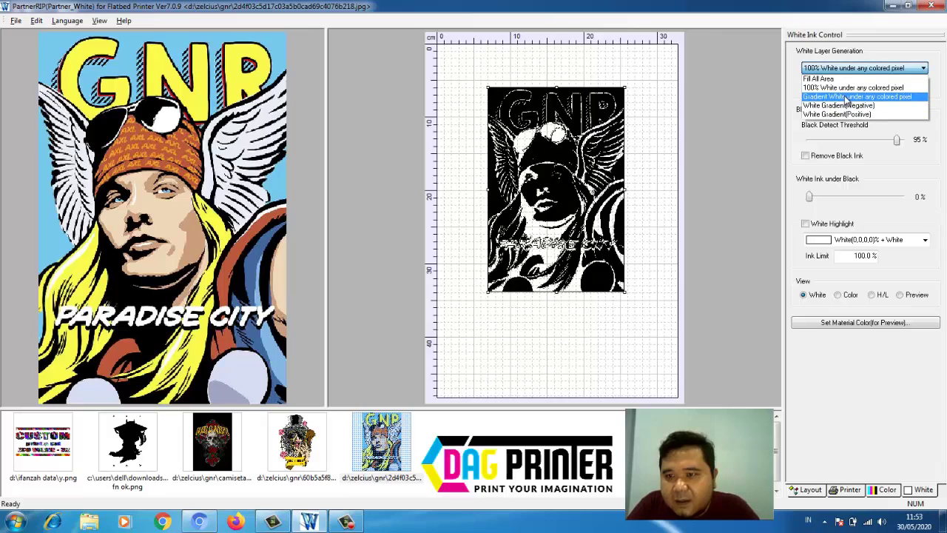
{"action": "left_click", "coordinate": [846, 99]}
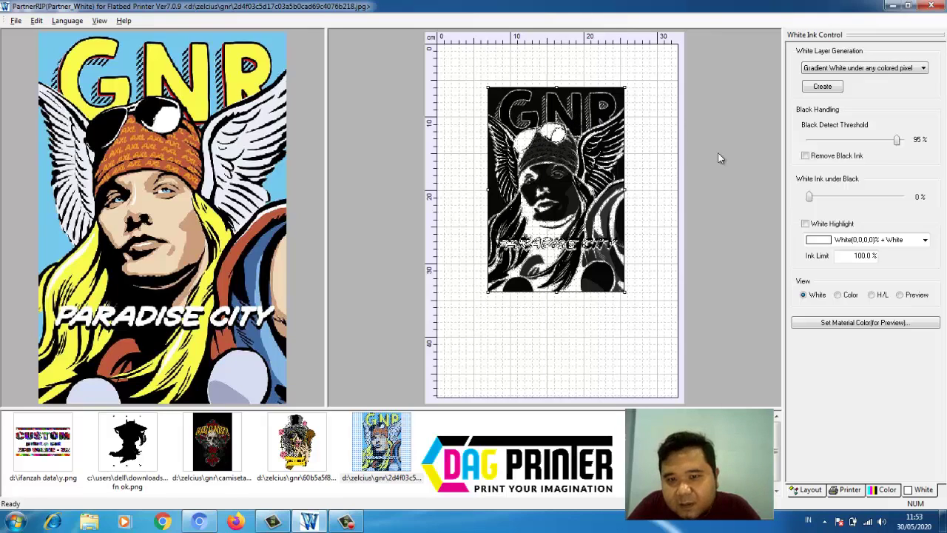
Set the Paradise City design's white layer generation to White Gradient(Negative), dismissing the system pop-up and a notification
{"action": "left_click", "coordinate": [855, 69]}
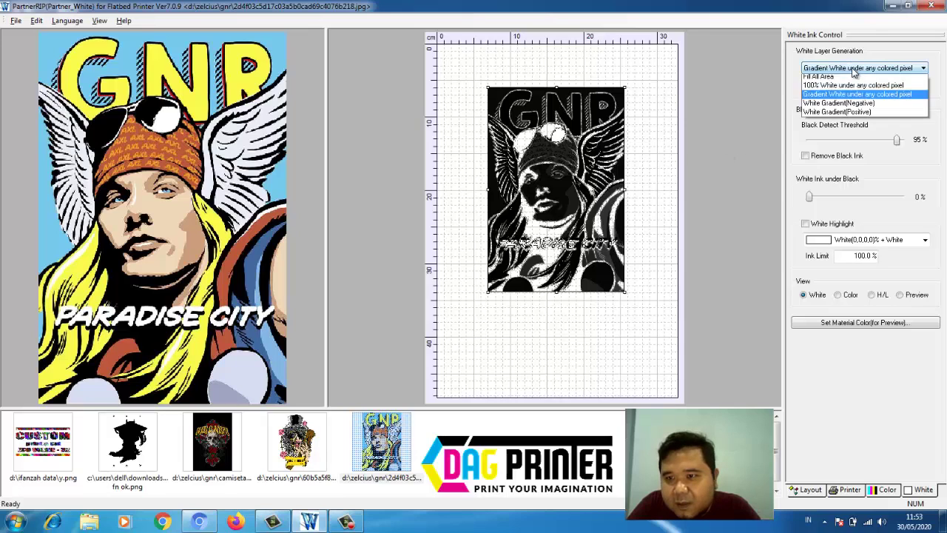
{"action": "left_click", "coordinate": [862, 106]}
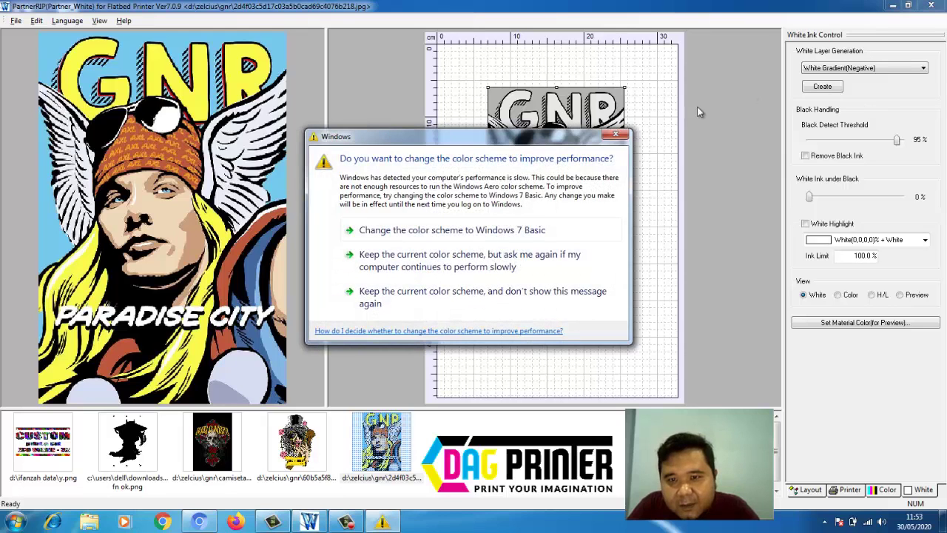
{"action": "left_click", "coordinate": [615, 137]}
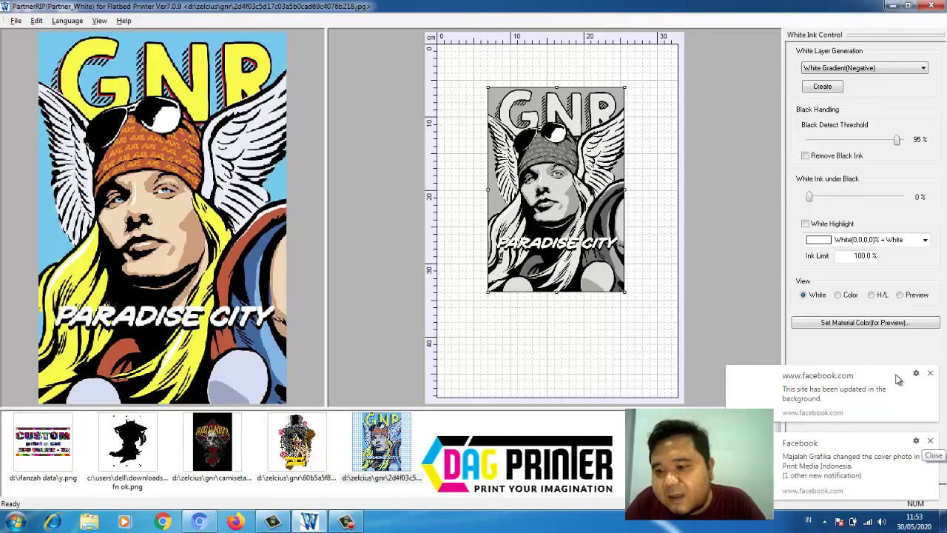
{"action": "left_click", "coordinate": [930, 373]}
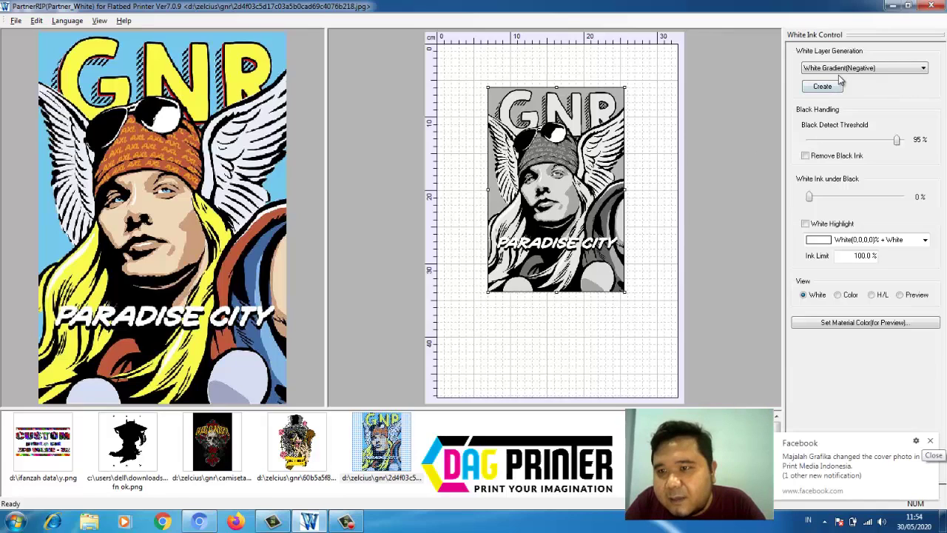
Preview the Guns N' Roses skull-and-cross design with Remove Black Ink enabled and disabled to compare the effect
{"action": "left_click", "coordinate": [210, 447]}
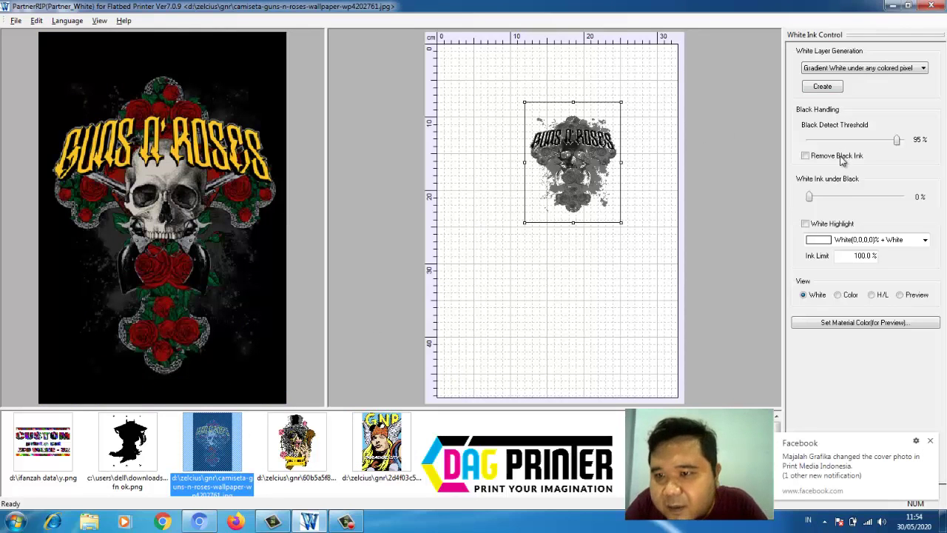
{"action": "left_click", "coordinate": [900, 295]}
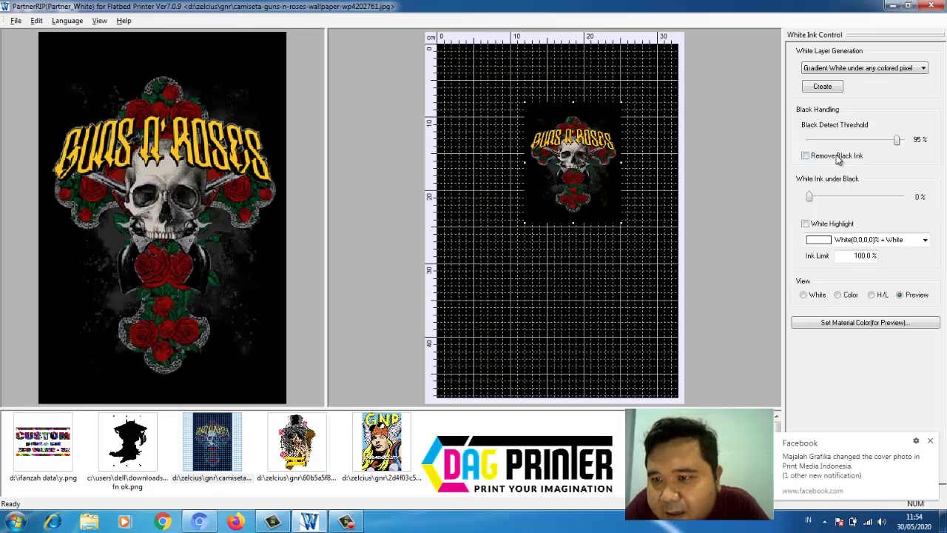
{"action": "left_click", "coordinate": [838, 156]}
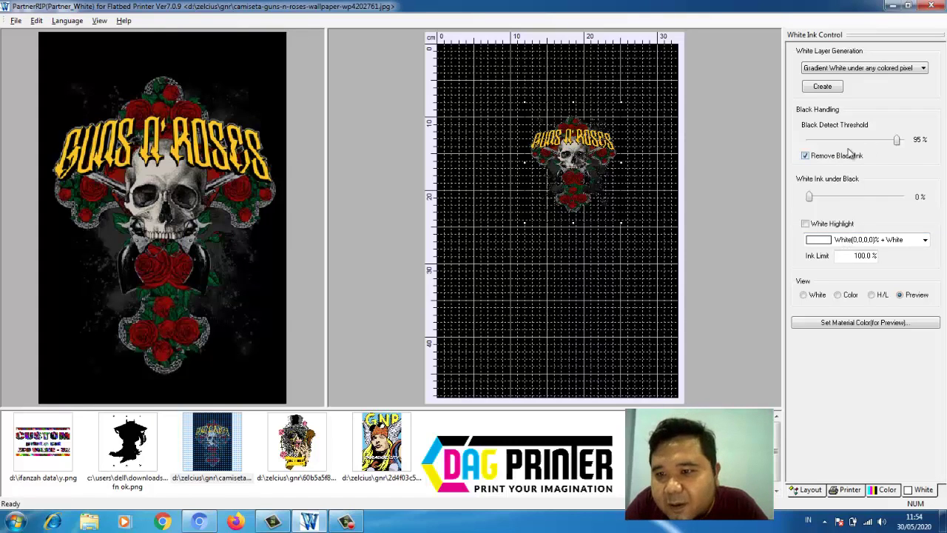
{"action": "left_click", "coordinate": [847, 160]}
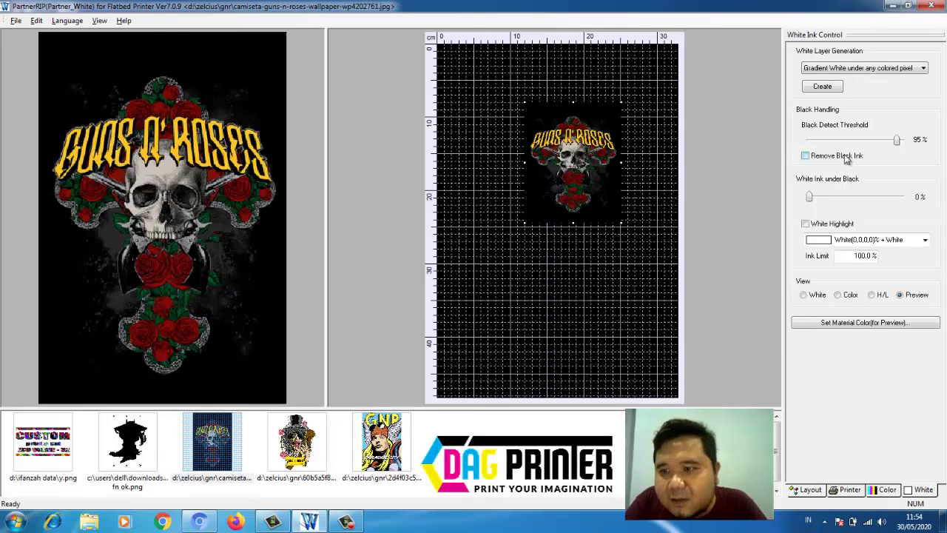
Test Remove Black Ink at a 75% Black Detect Threshold, and finish with the threshold at 100% and the removal disabled
{"action": "left_click_drag", "start_coordinate": [897, 140], "coordinate": [882, 139]}
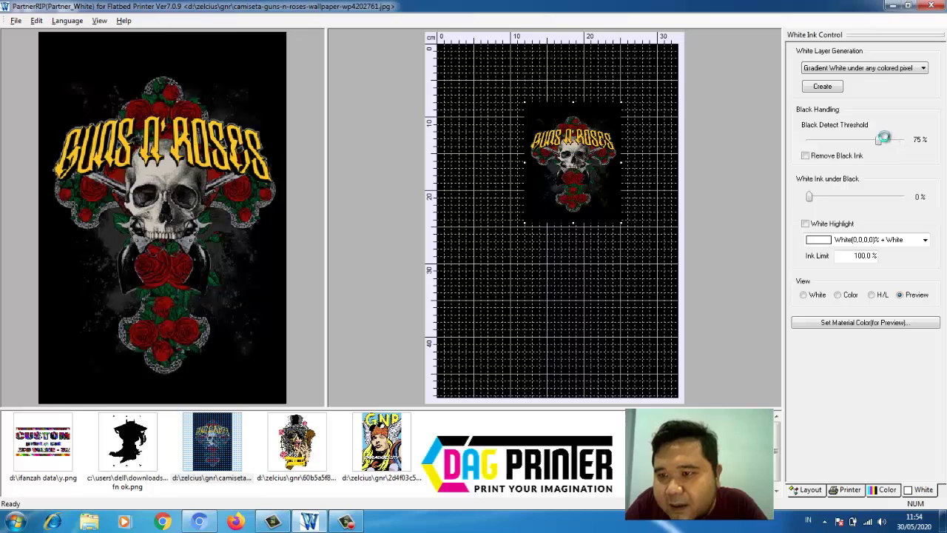
{"action": "left_click", "coordinate": [823, 156]}
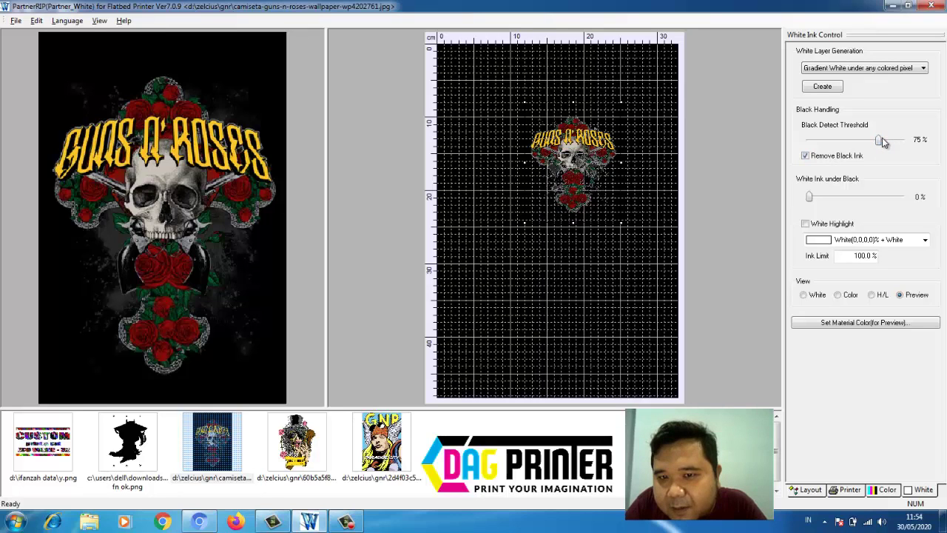
{"action": "left_click_drag", "start_coordinate": [878, 141], "coordinate": [902, 148]}
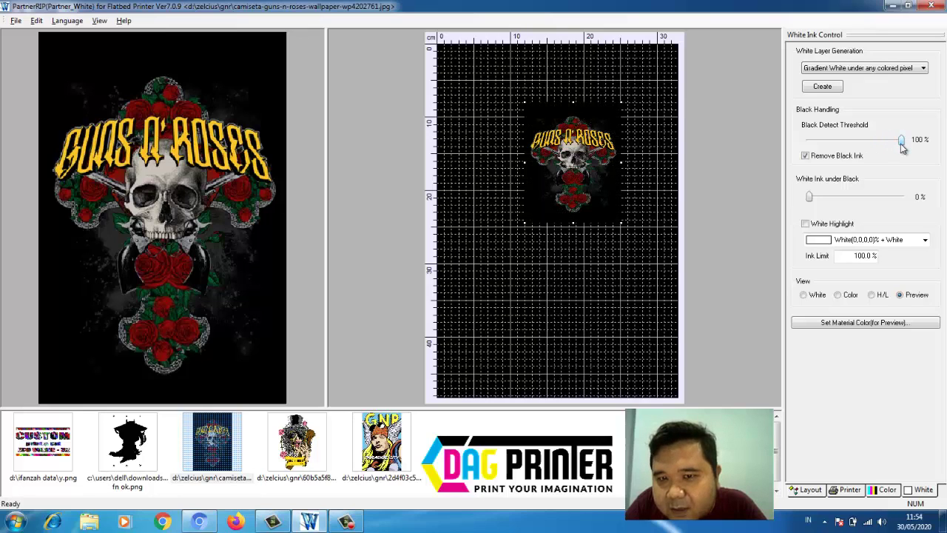
{"action": "left_click", "coordinate": [845, 159]}
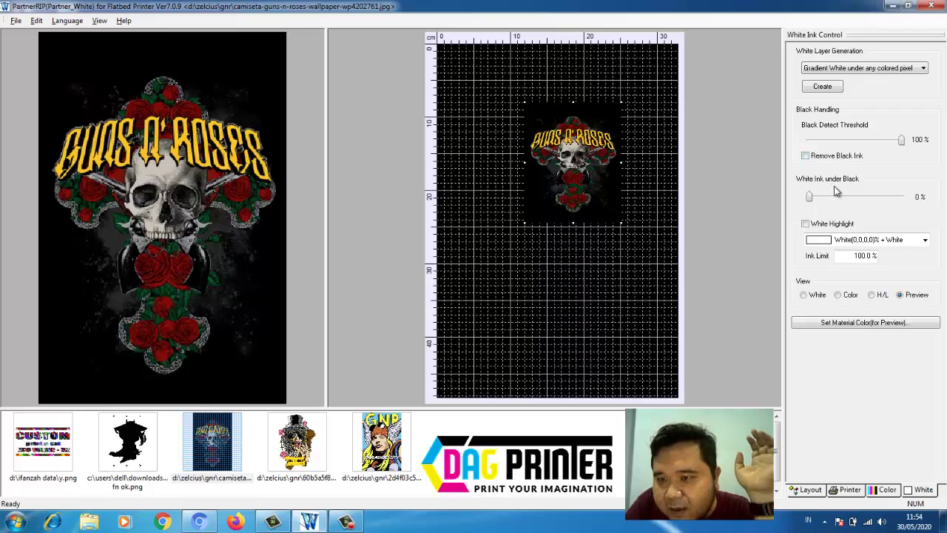
{"action": "mouse_move", "coordinate": [810, 196]}
{"action": "left_mouse_down"}
{"action": "mouse_move", "coordinate": [865, 210]}
{"action": "mouse_move", "coordinate": [768, 205]}
{"action": "left_mouse_up"}
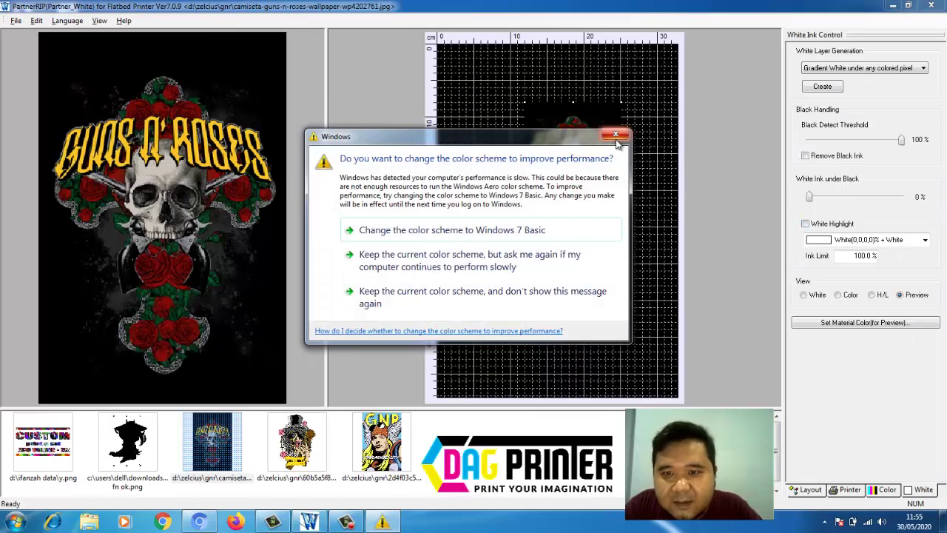
{"action": "left_click", "coordinate": [615, 135]}
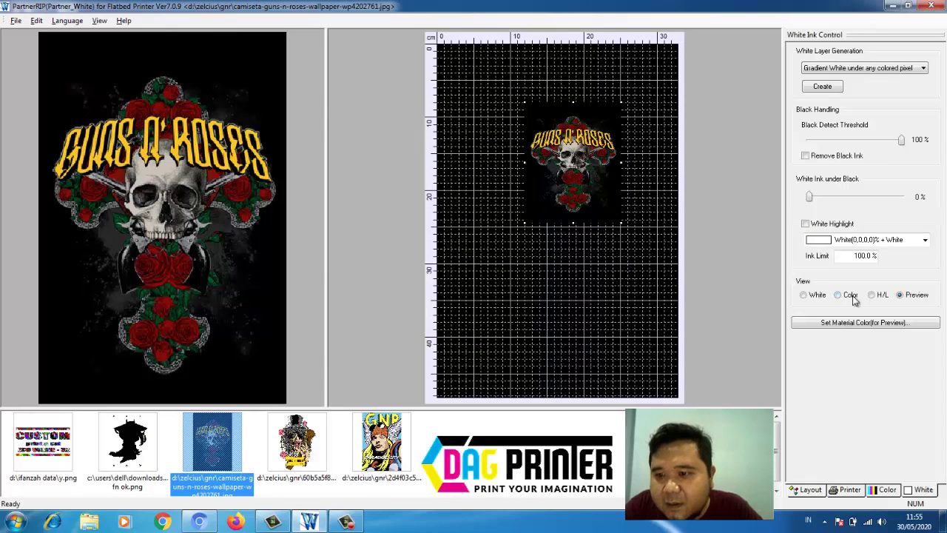
Compare the White, Color, H/L and Preview views of the skull-and-cross design
{"action": "left_click", "coordinate": [804, 295]}
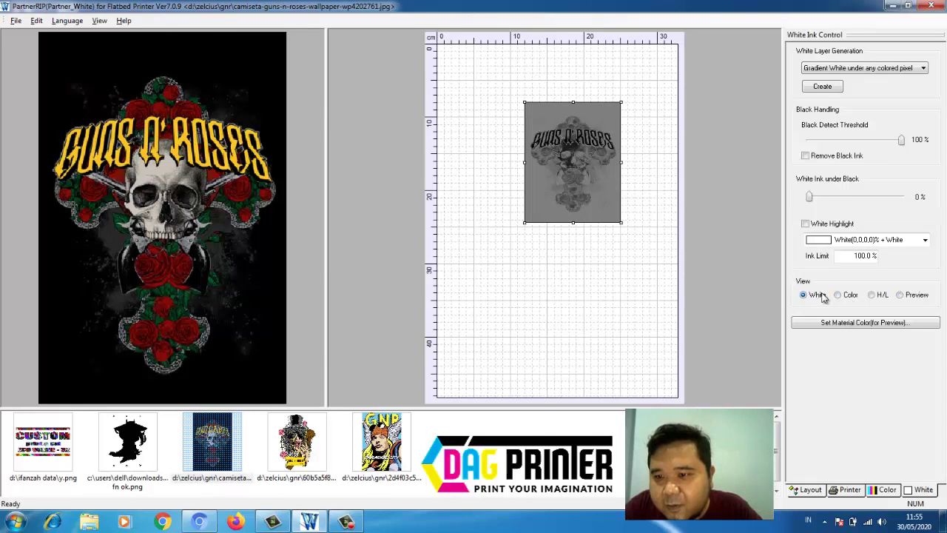
{"action": "left_click", "coordinate": [841, 296]}
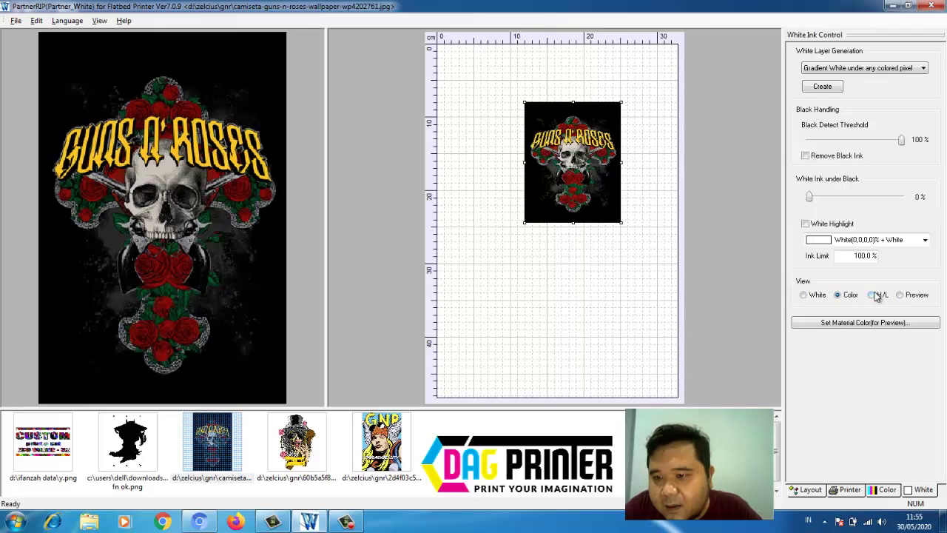
{"action": "left_click", "coordinate": [874, 295]}
{"action": "left_click", "coordinate": [910, 296]}
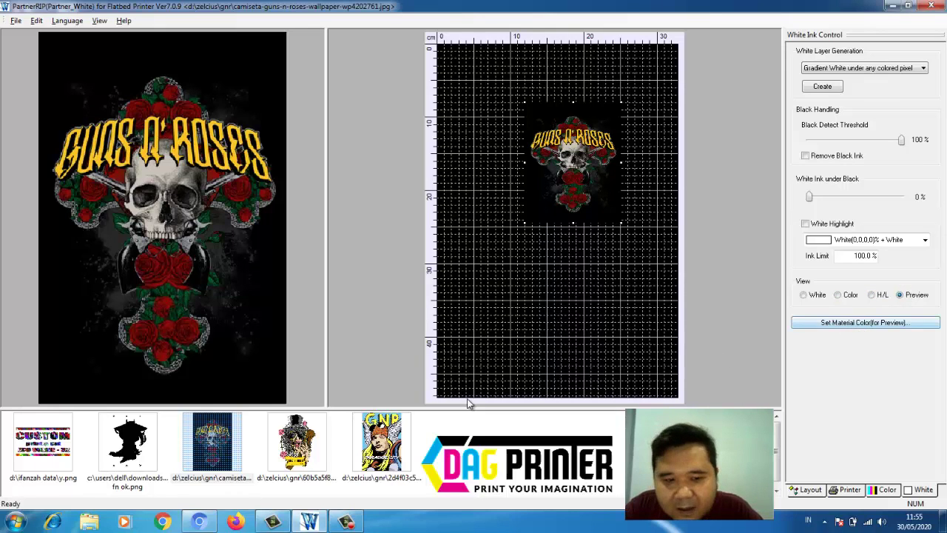
Return to the Paradise City design and set the preview material color to red
{"action": "left_click", "coordinate": [296, 442]}
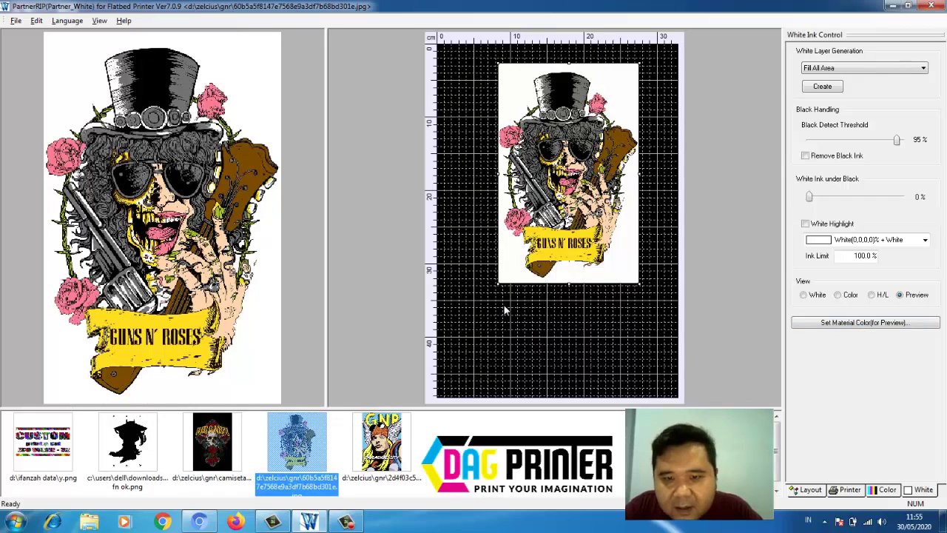
{"action": "left_click", "coordinate": [390, 426]}
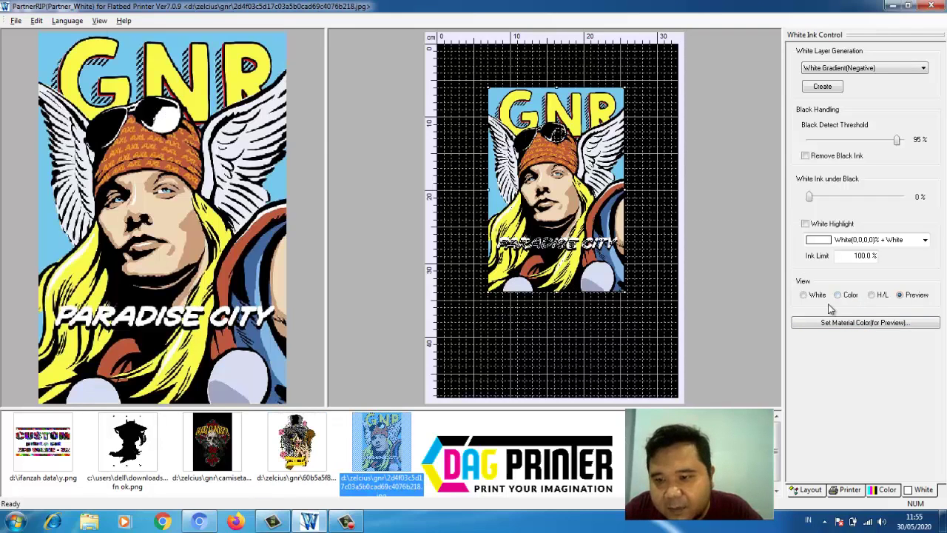
{"action": "left_click", "coordinate": [840, 324]}
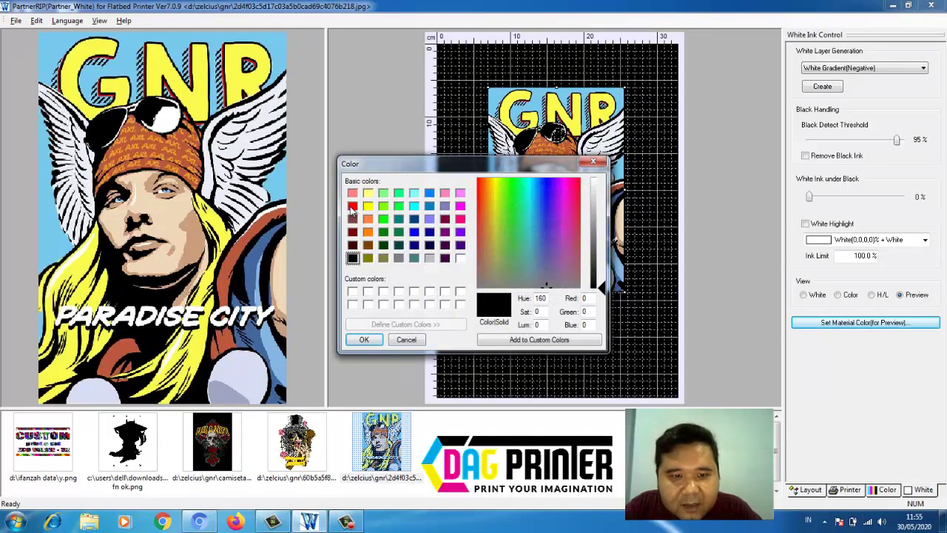
{"action": "left_click", "coordinate": [352, 206]}
{"action": "left_click", "coordinate": [363, 340]}
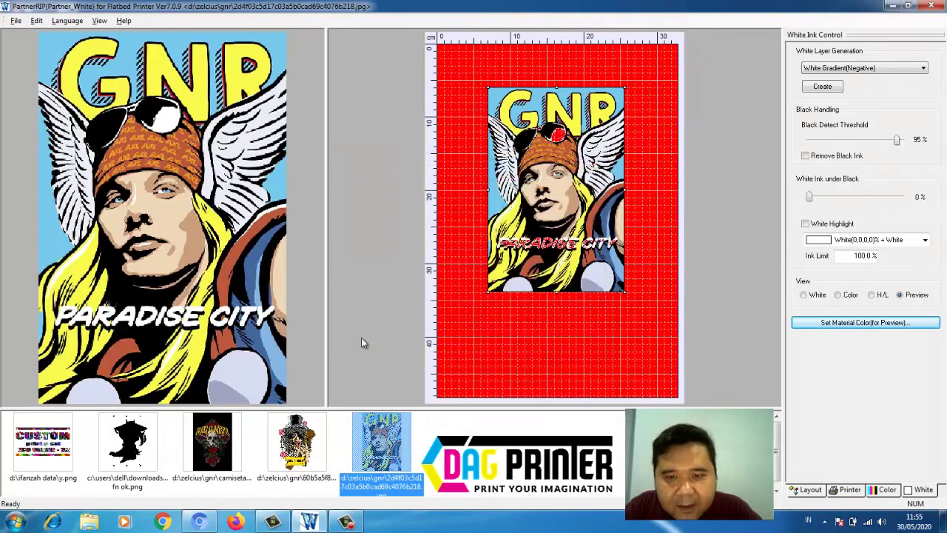
{"action": "left_click", "coordinate": [859, 323]}
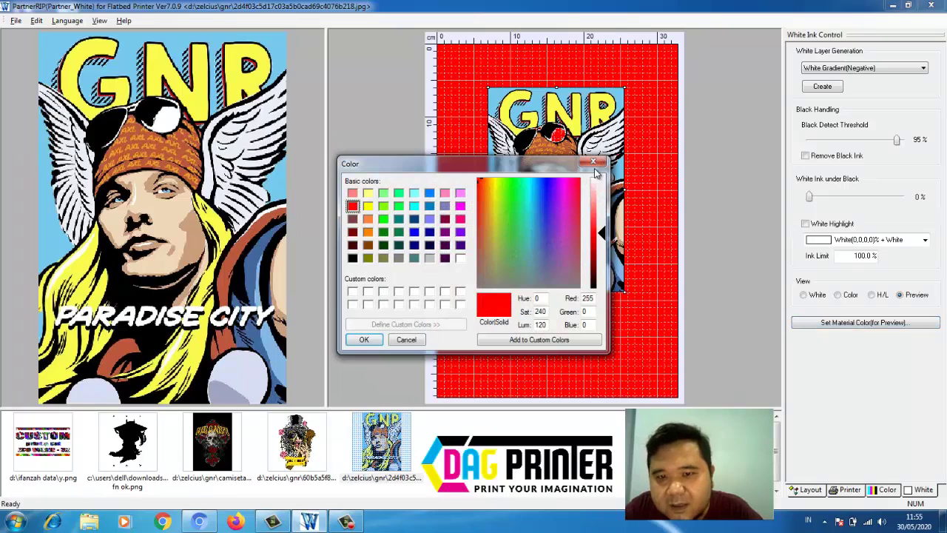
{"action": "left_click", "coordinate": [593, 161]}
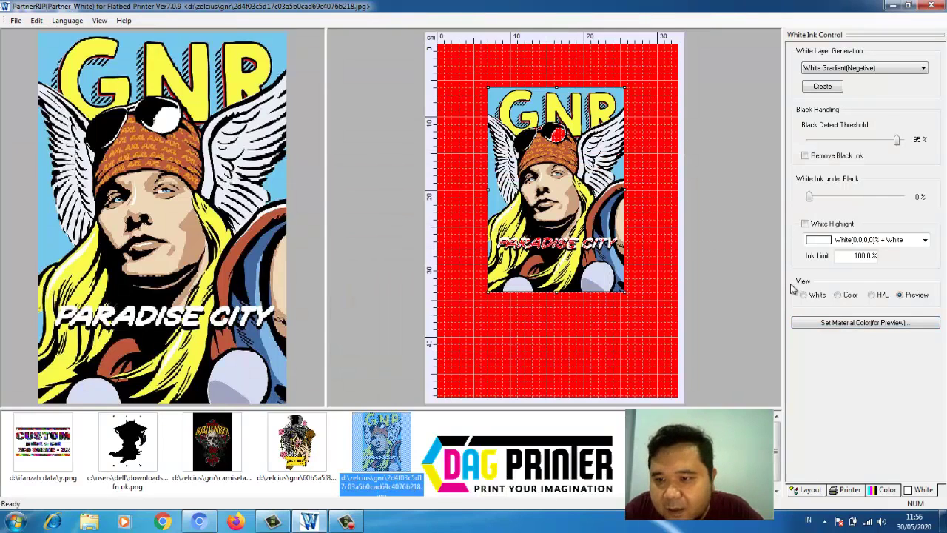